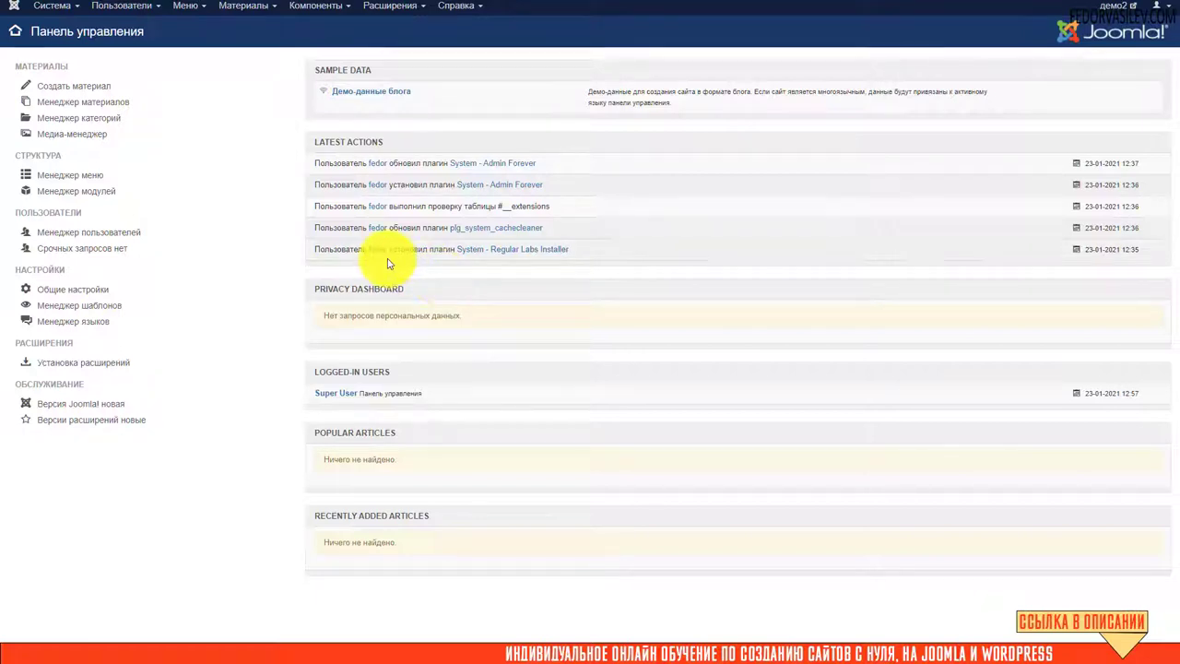
- Download the Gridbox PRO package from the Balbooa downloads page and install its pkg_Gridbox zip through the Joomla extension manager
click(389, 7)
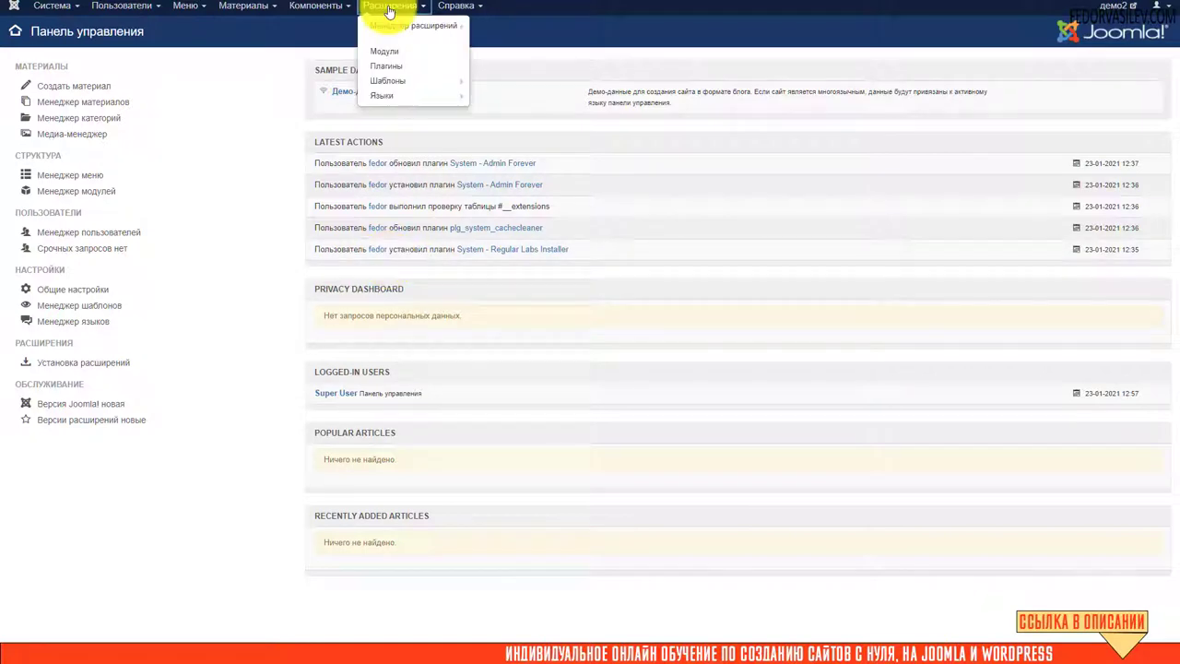
mouse_move(389, 31)
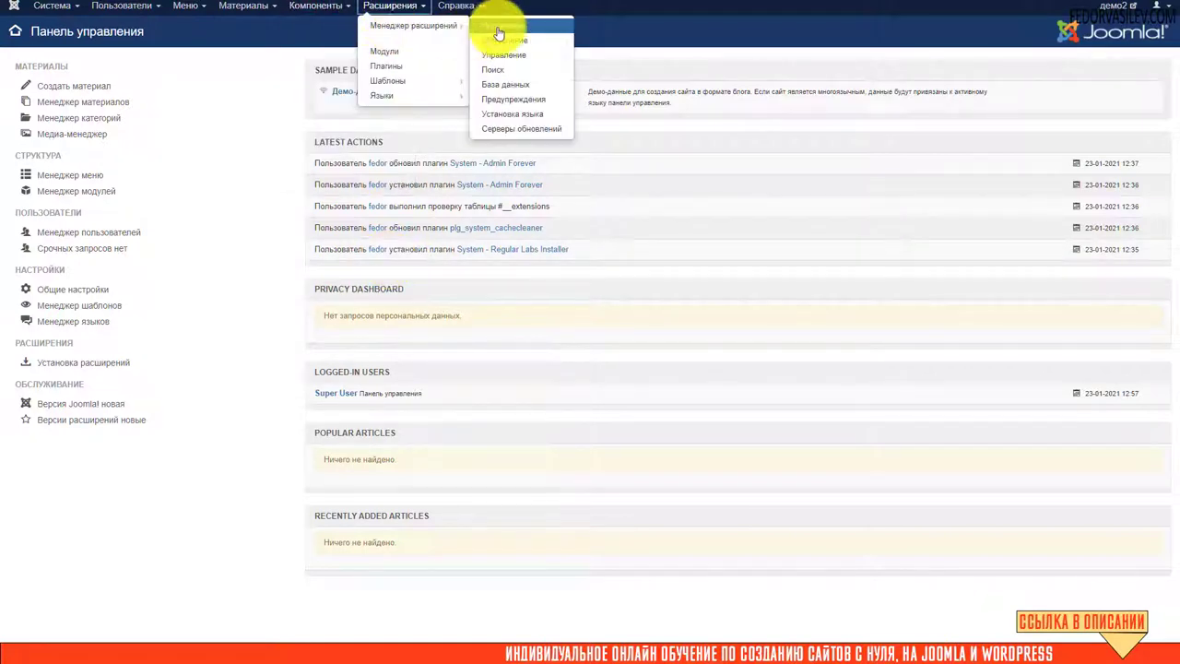
click(499, 26)
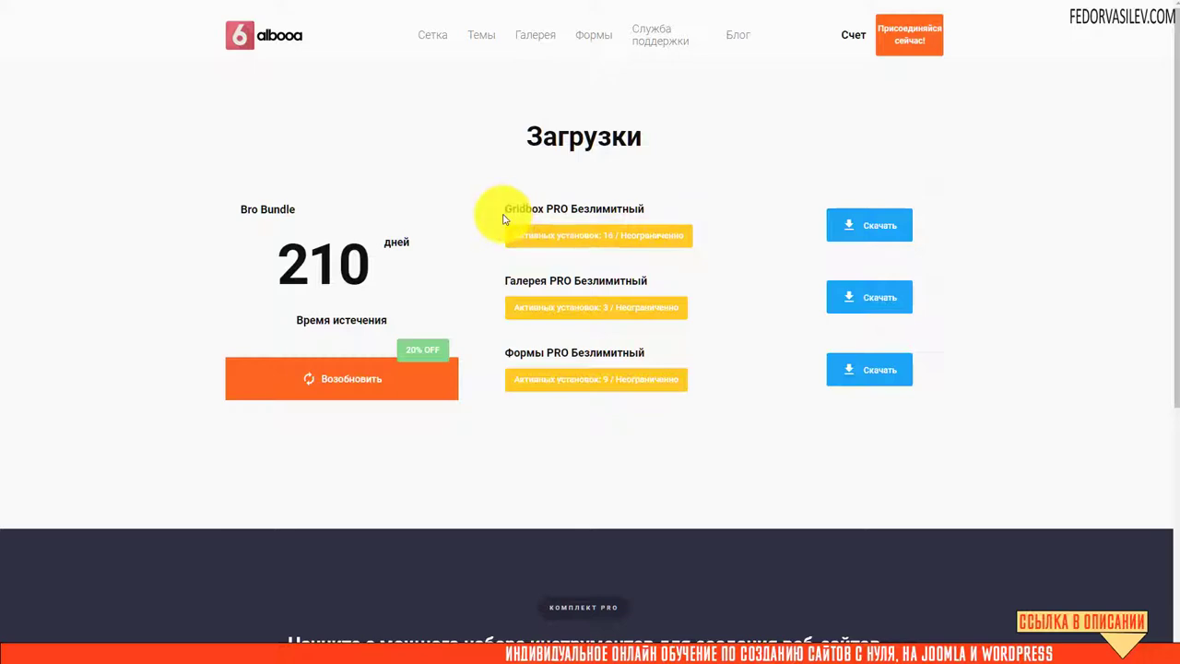
click(860, 229)
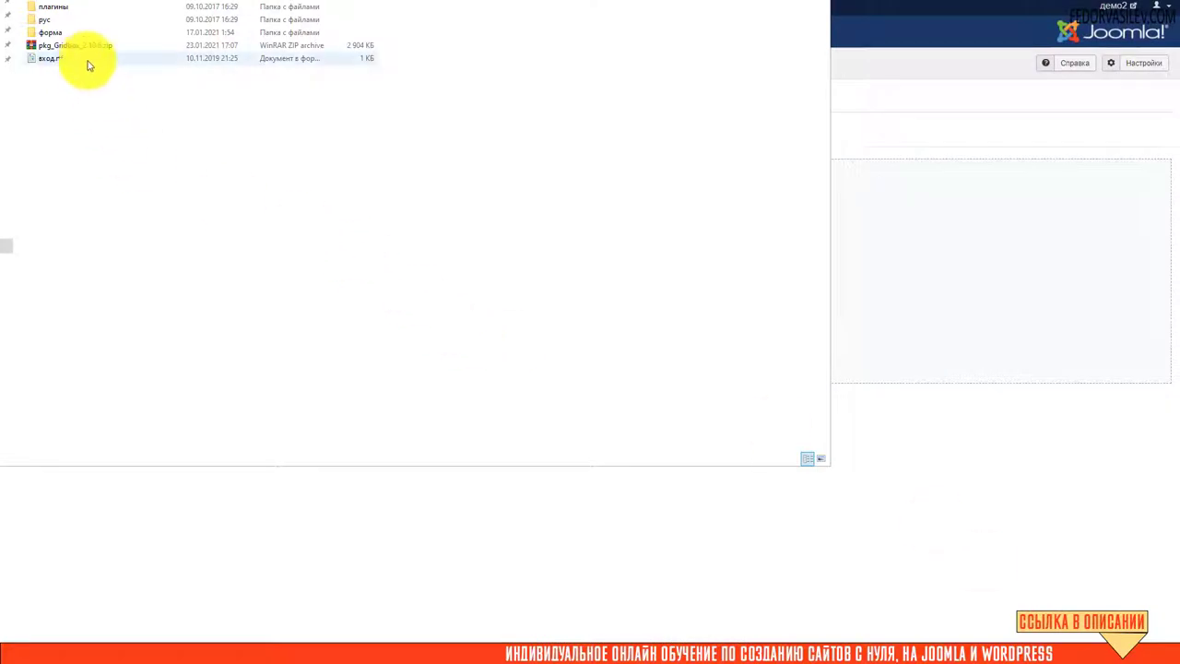
drag(85, 51, 922, 231)
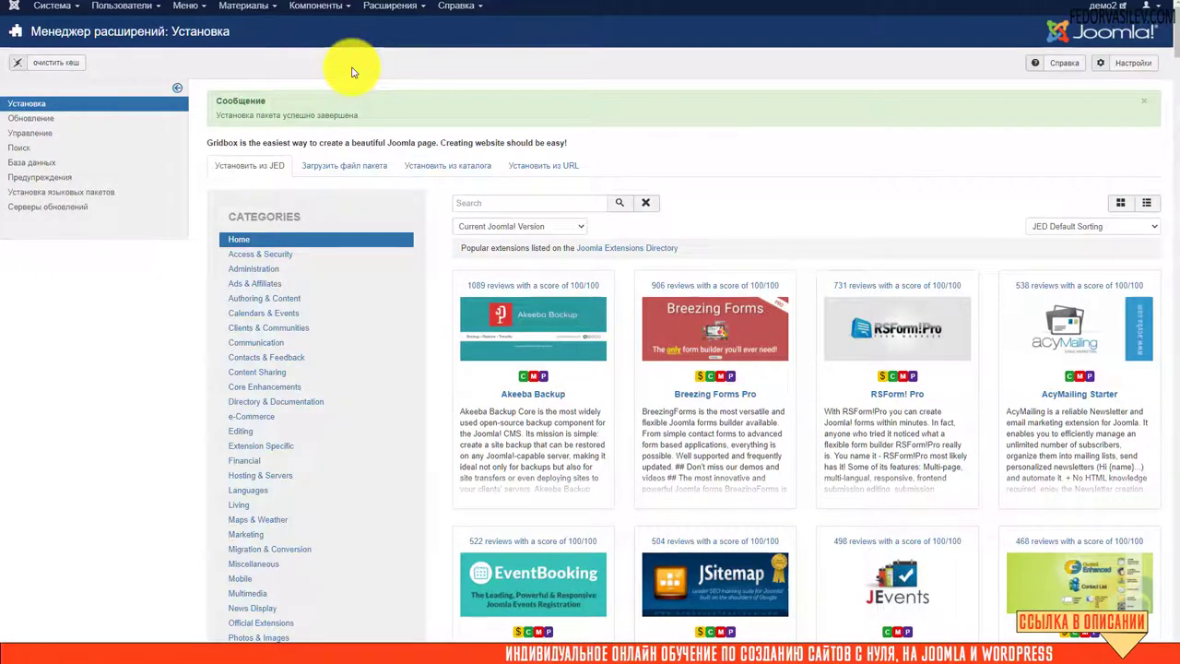
- Open the Gridbox component and switch its interface language to Russian (ru-RU)
click(311, 7)
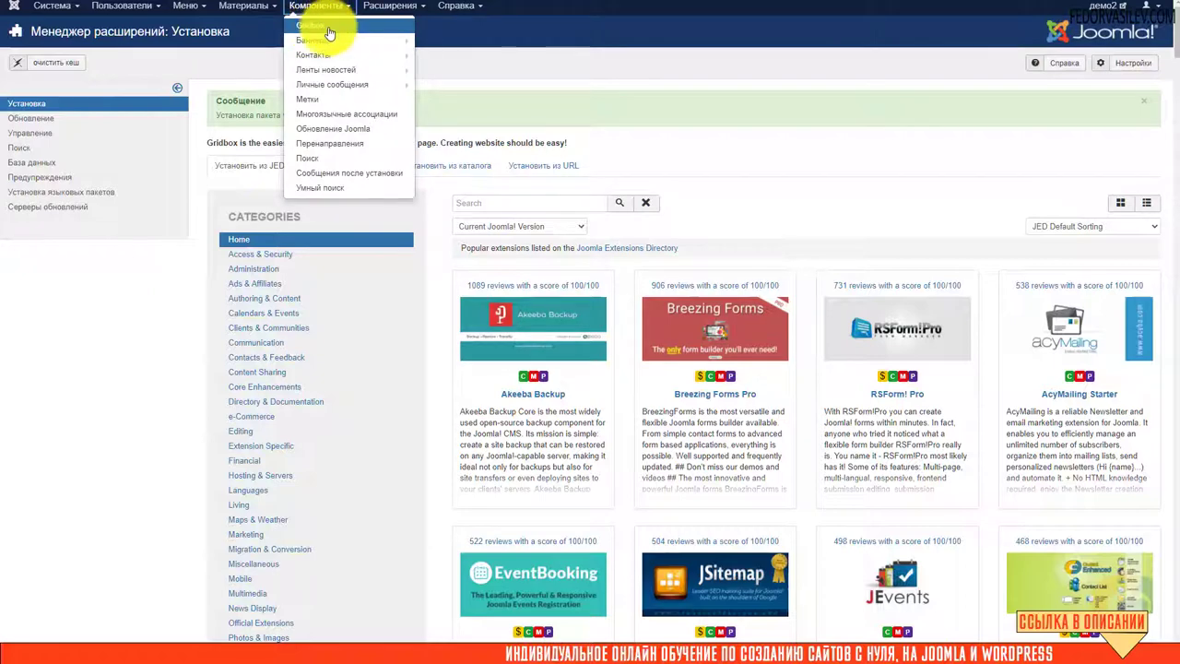
click(328, 32)
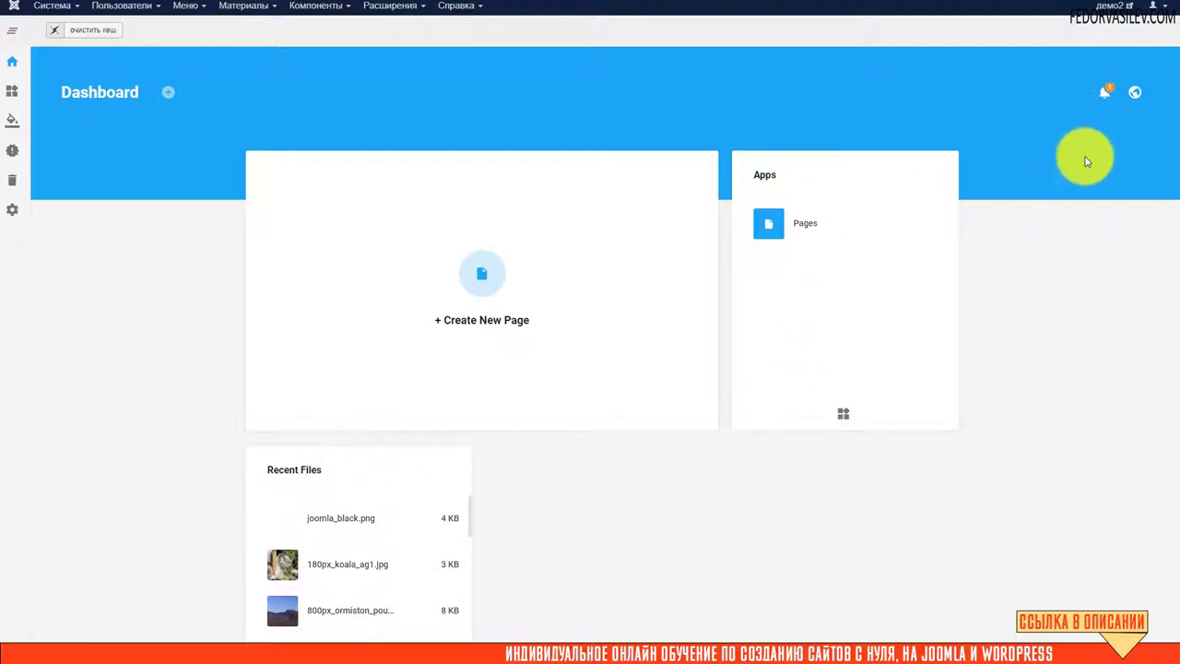
click(1133, 96)
scroll(581, 295, down, 5)
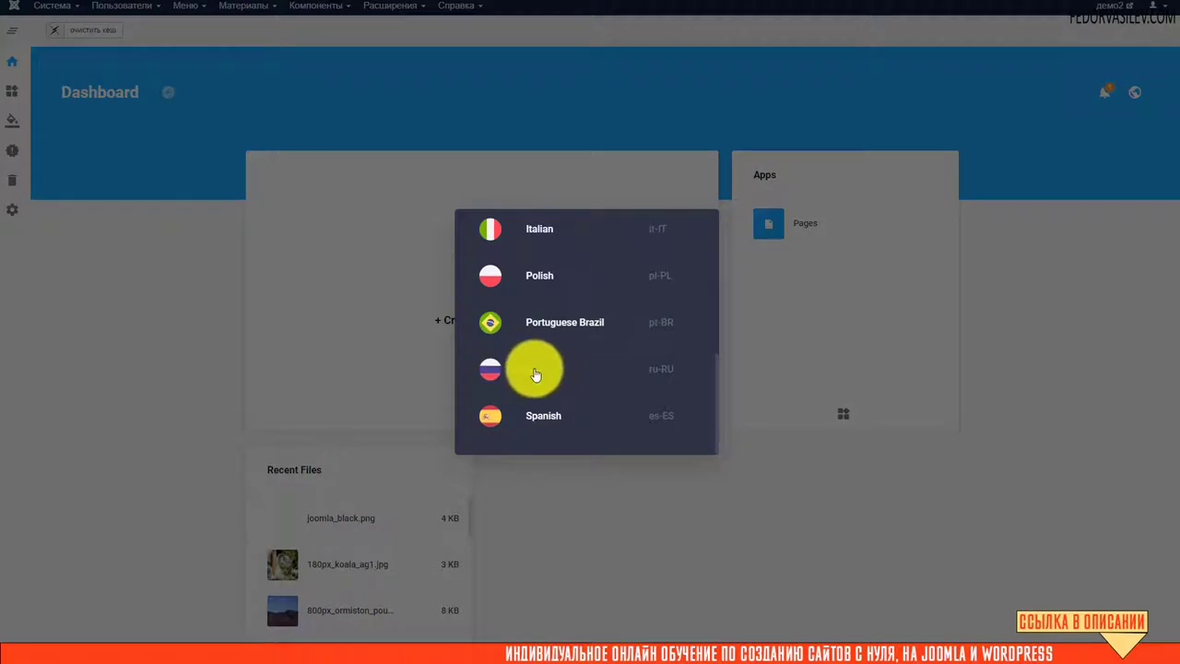
click(535, 374)
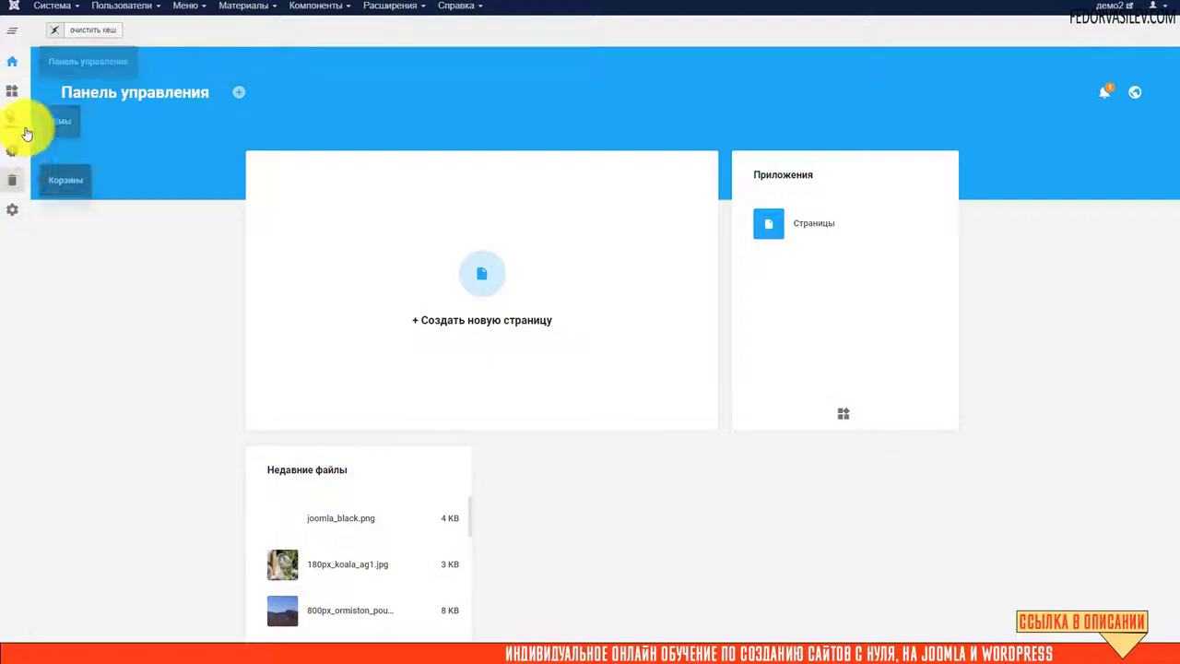
- Expand the Gridbox side navigation and activate the Gridbox licence with the account credentials
click(14, 33)
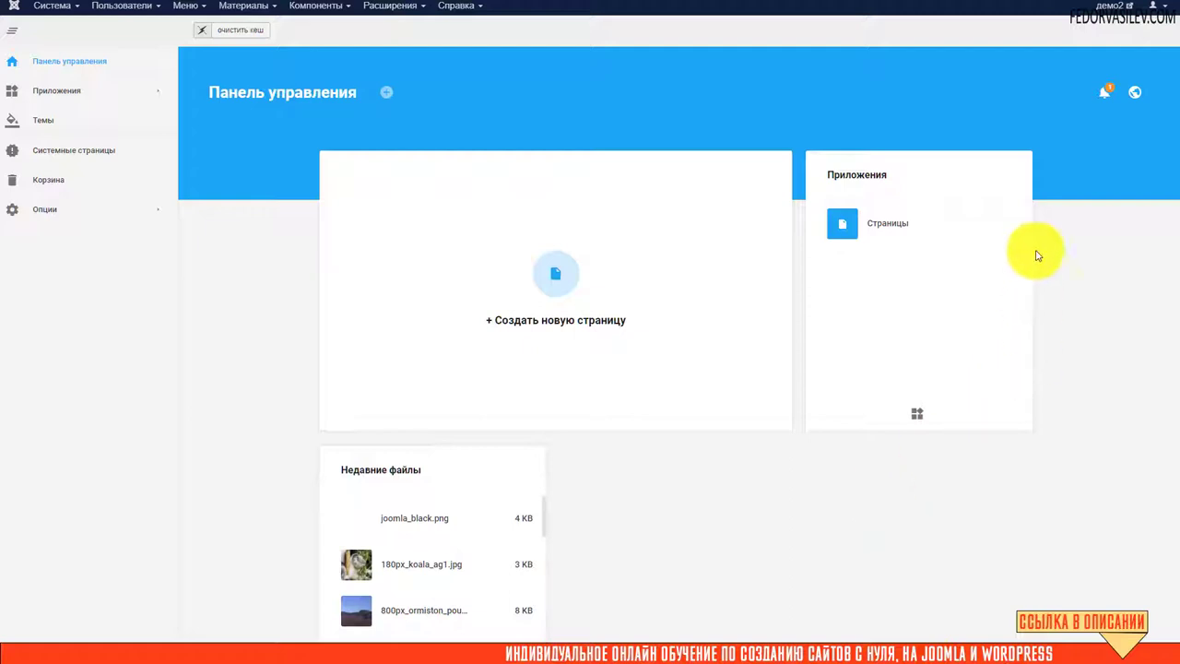
click(1106, 96)
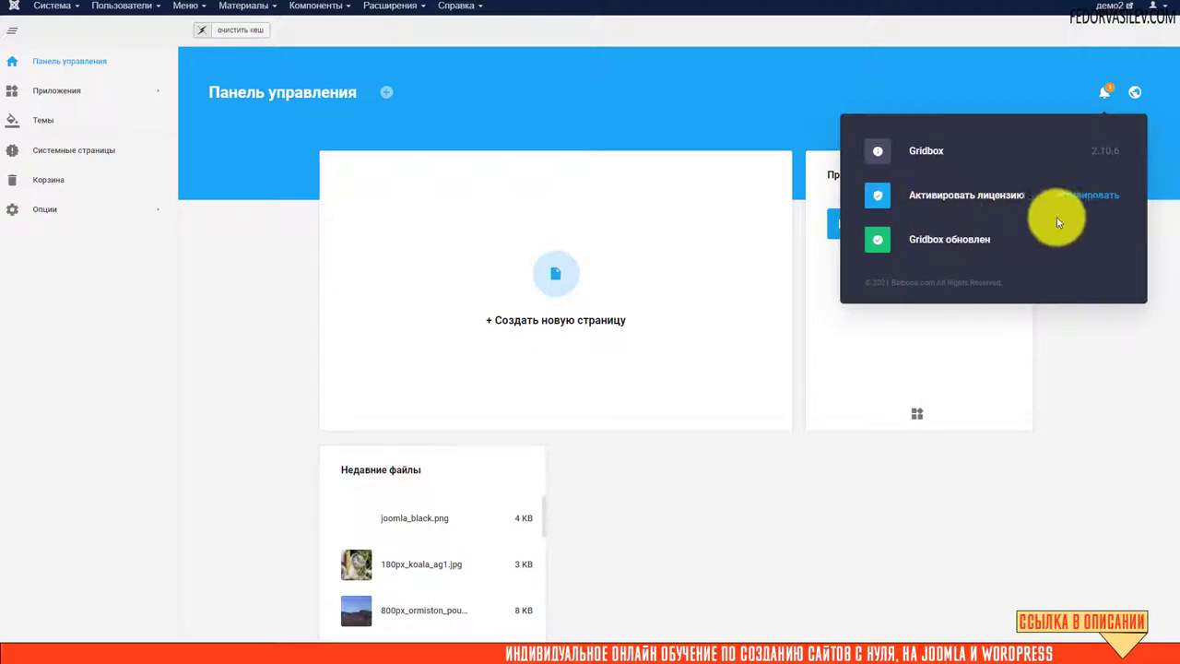
click(1065, 194)
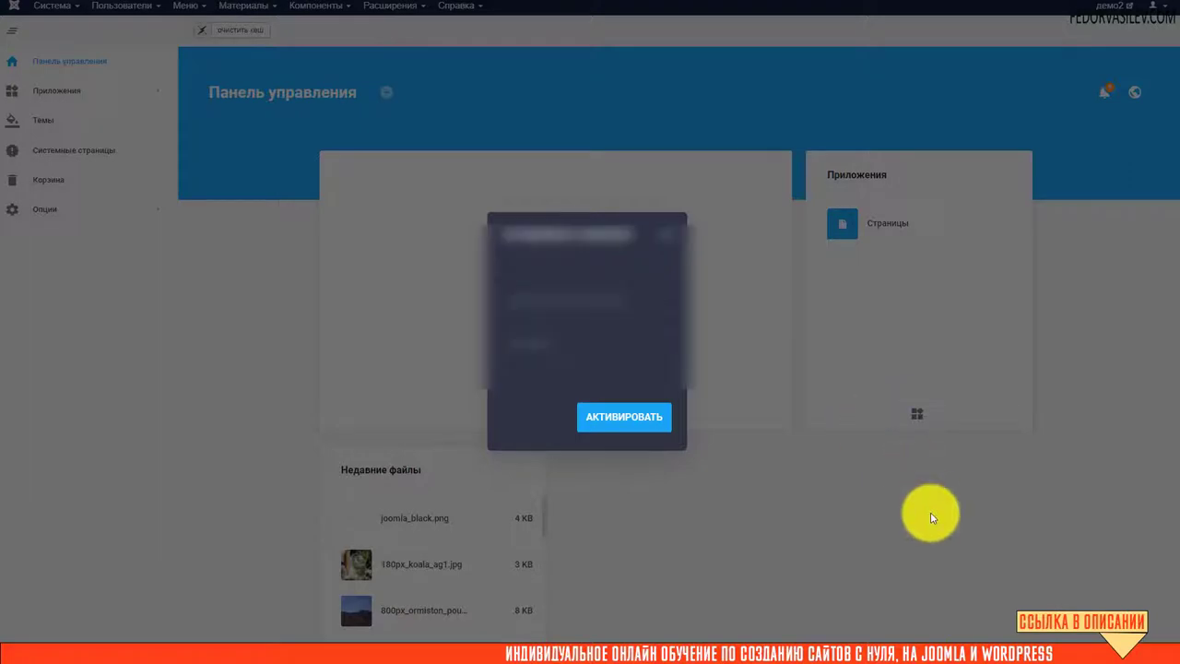
click(627, 418)
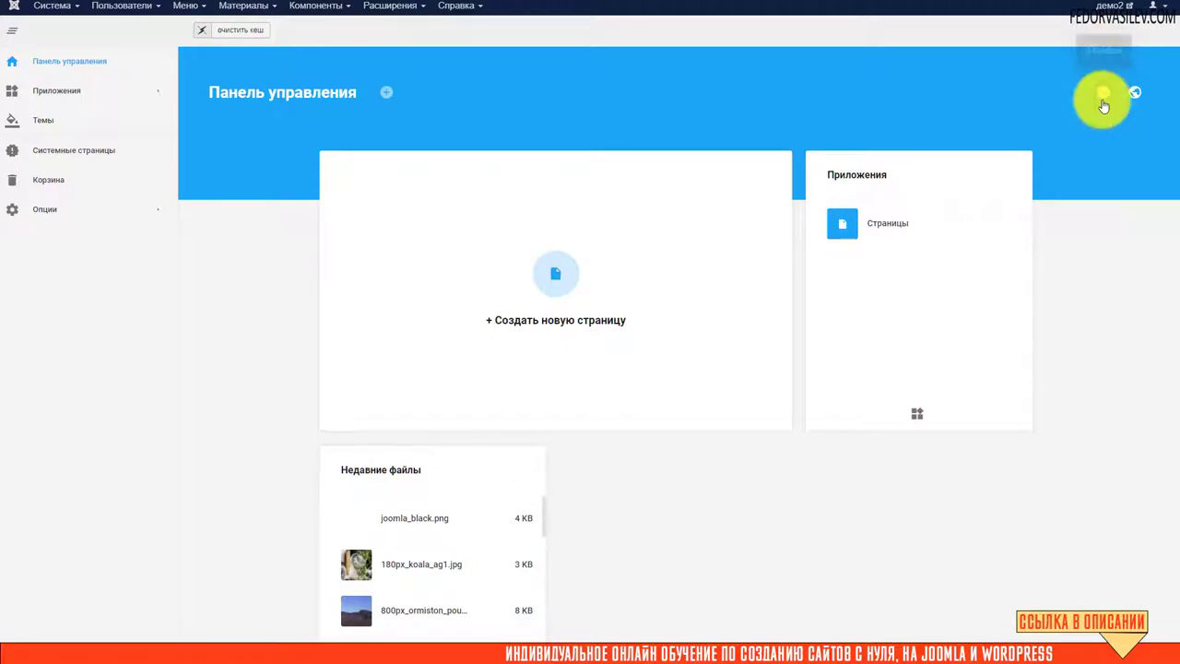
- Check the Gridbox licence status, reload the site's public home page to inspect it, and return to the dashboard
click(1104, 96)
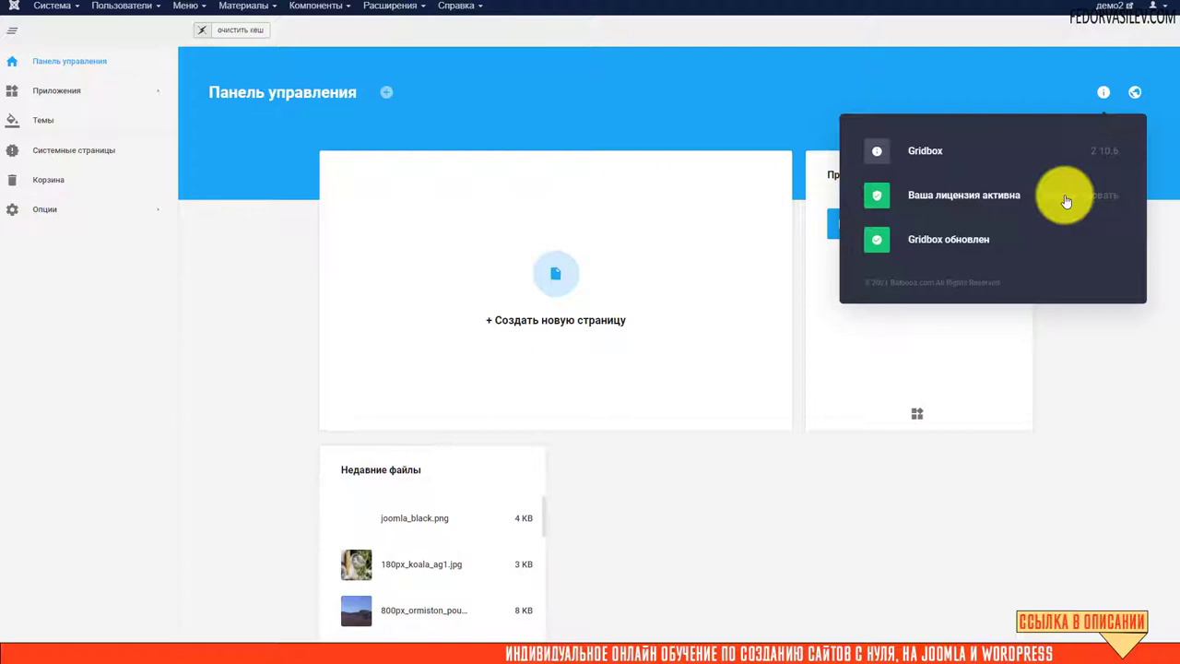
click(1009, 507)
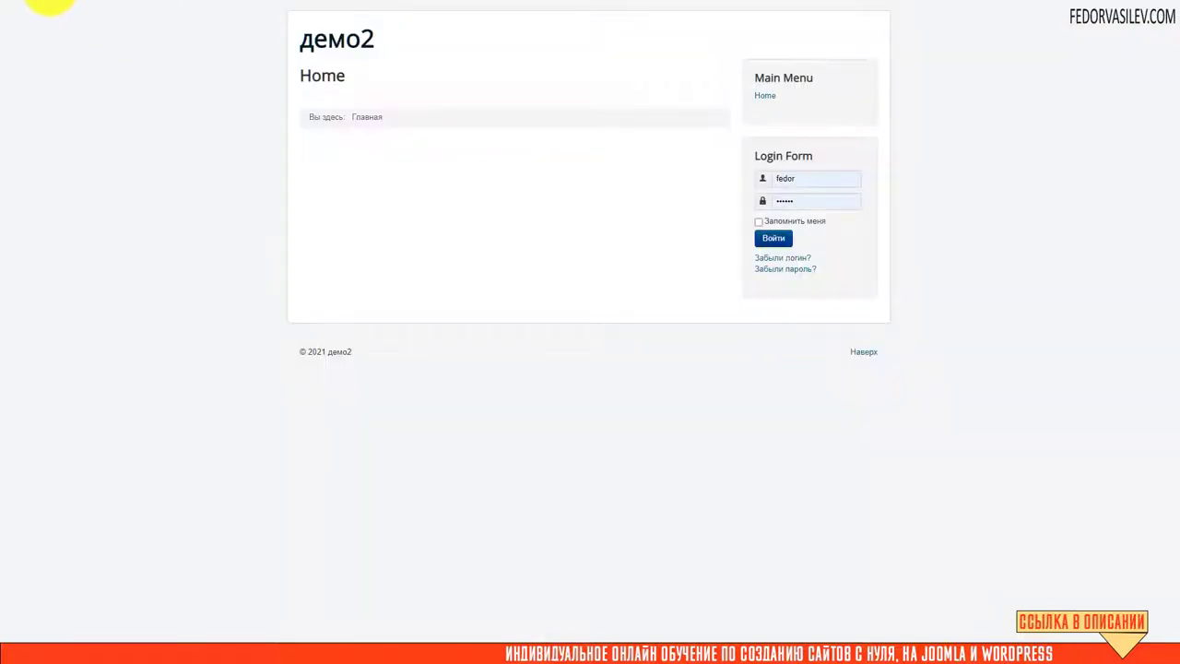
click(47, 7)
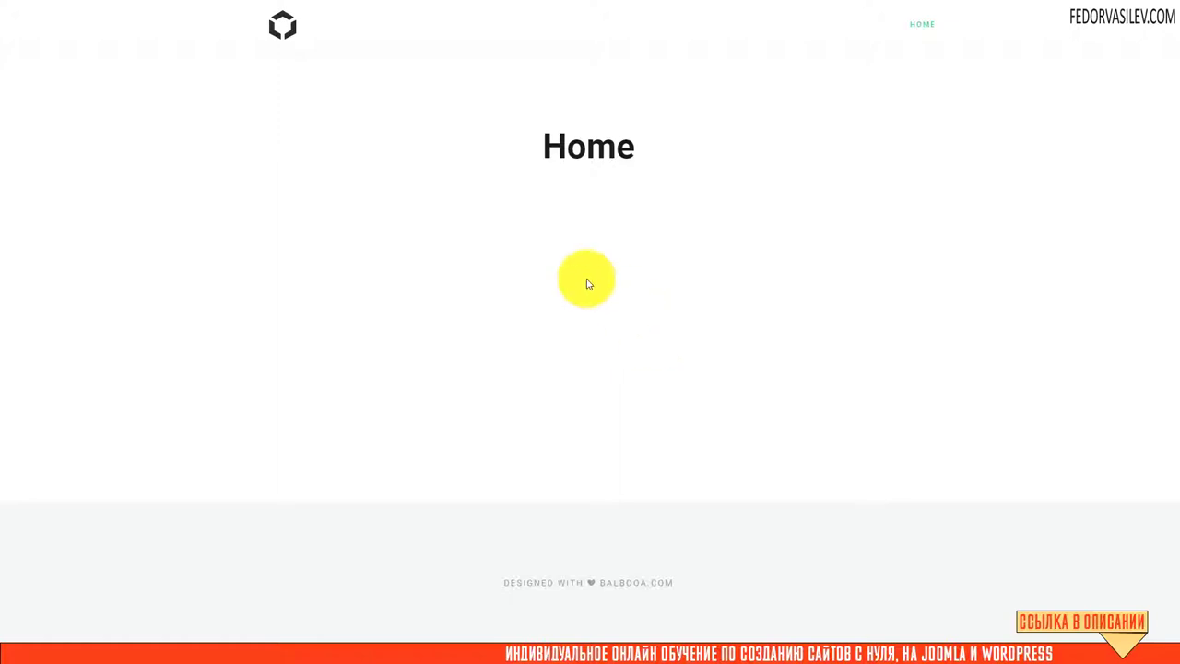
click(86, 5)
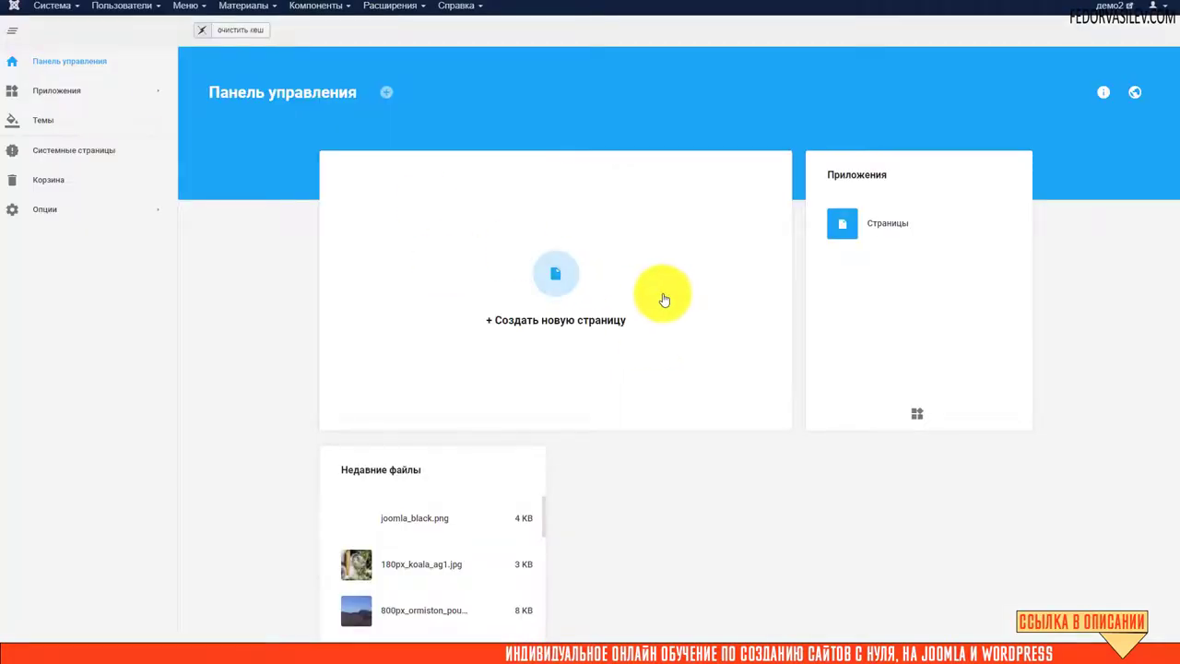
- Add the store (Products) and Отзывы apps in Gridbox's Приложения section
click(59, 99)
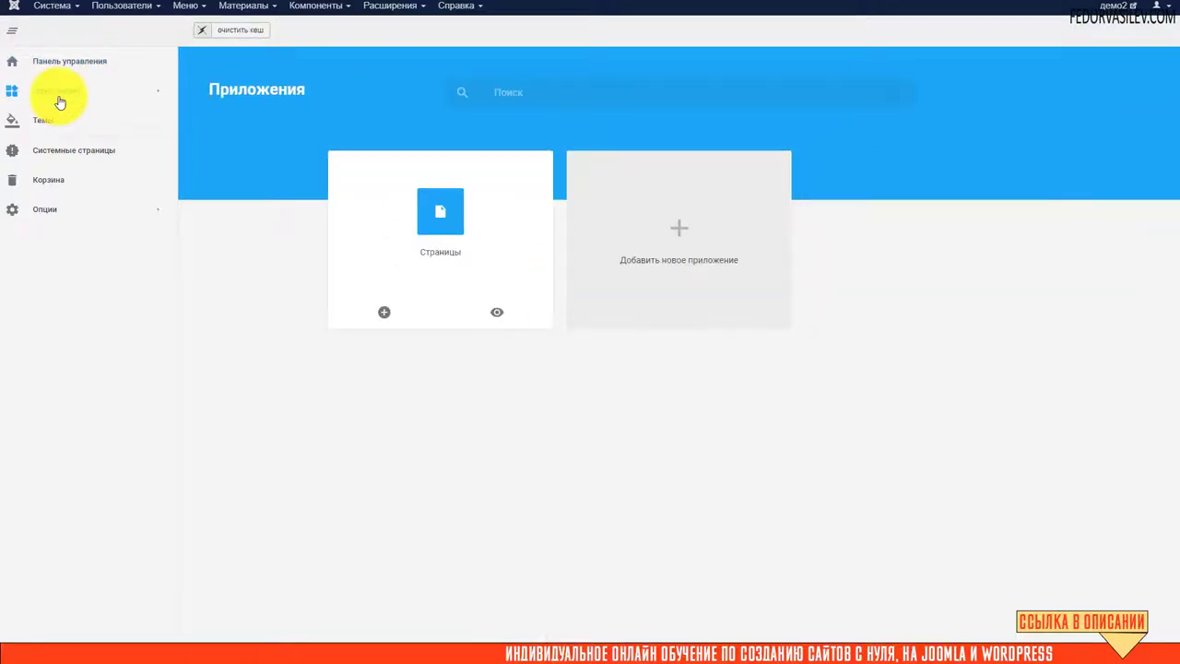
click(683, 232)
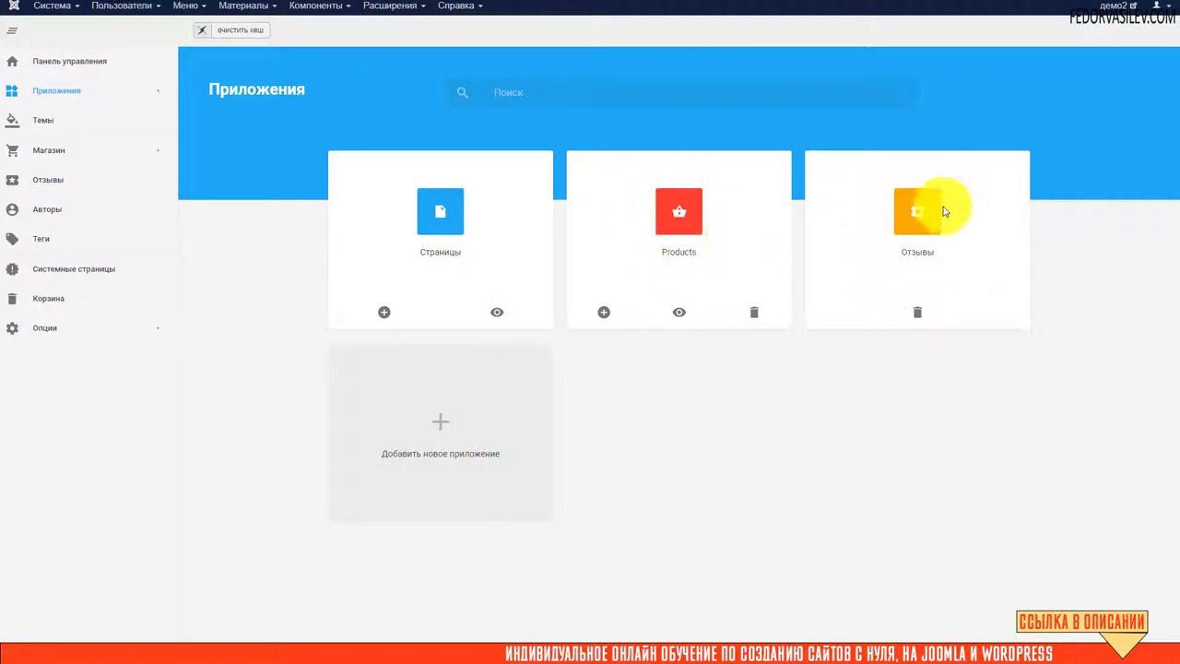
- Add the Редактор Кода and Производительность apps to Gridbox
click(447, 423)
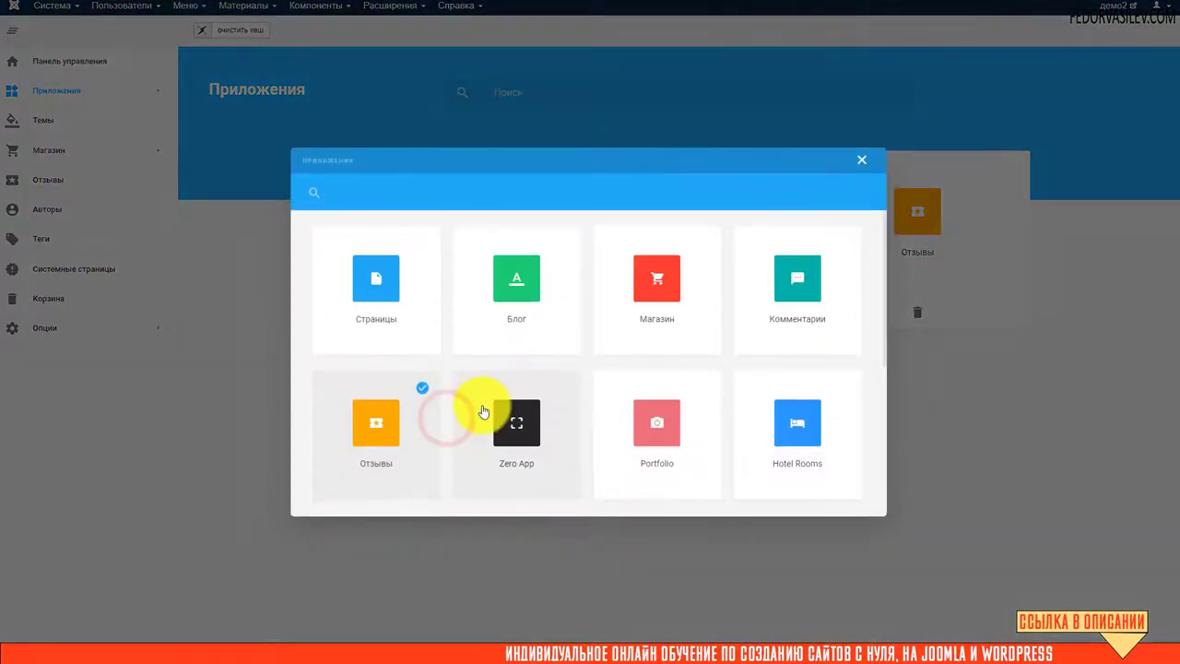
scroll(446, 309, down, 2)
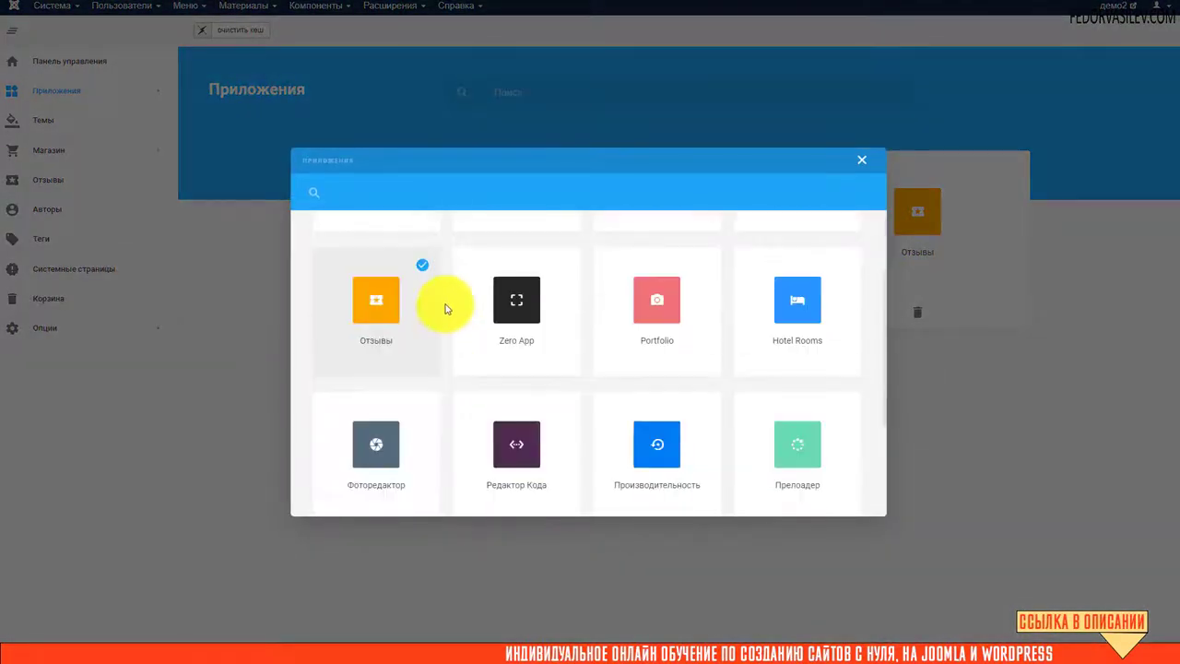
click(501, 389)
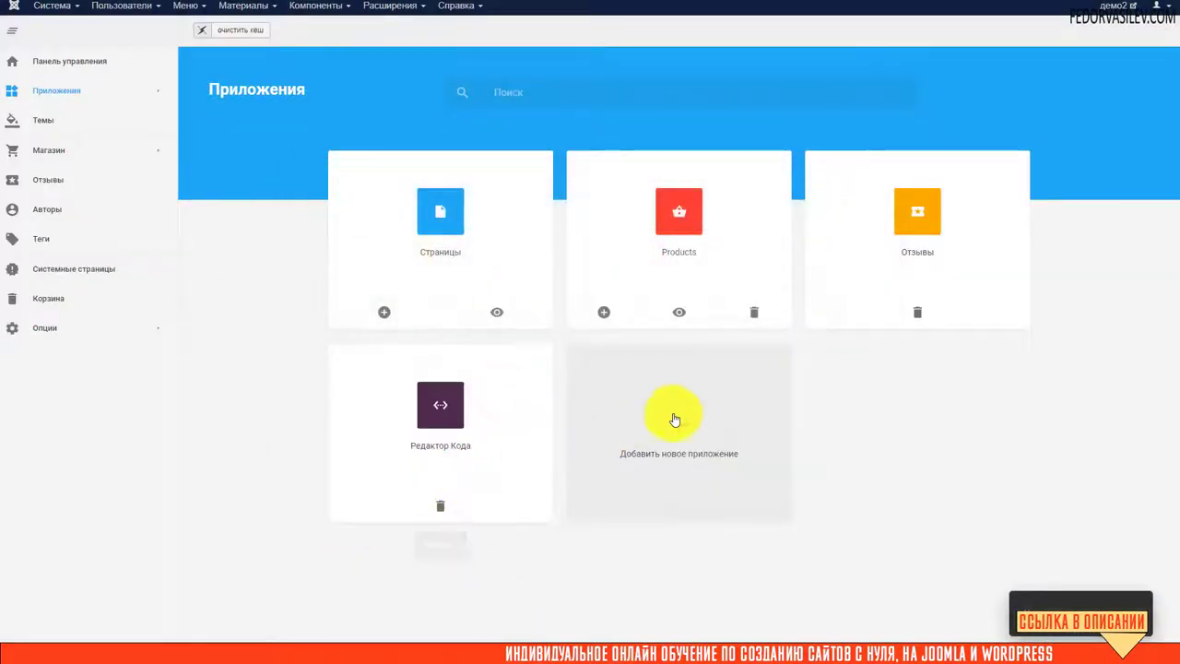
click(674, 419)
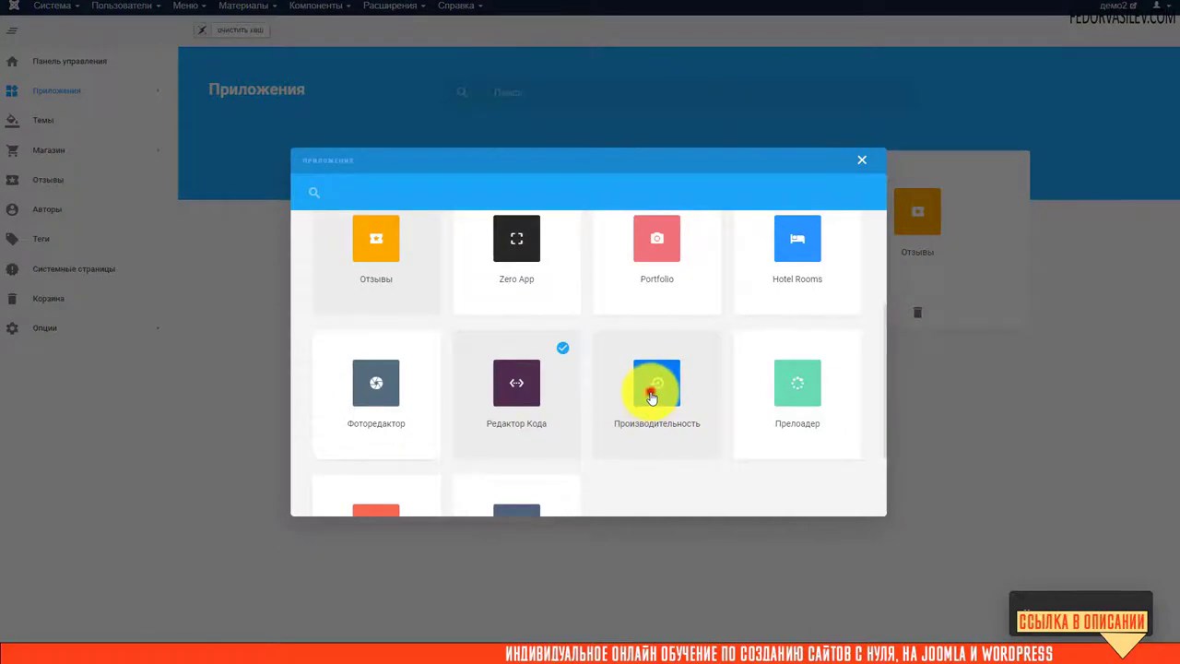
click(649, 392)
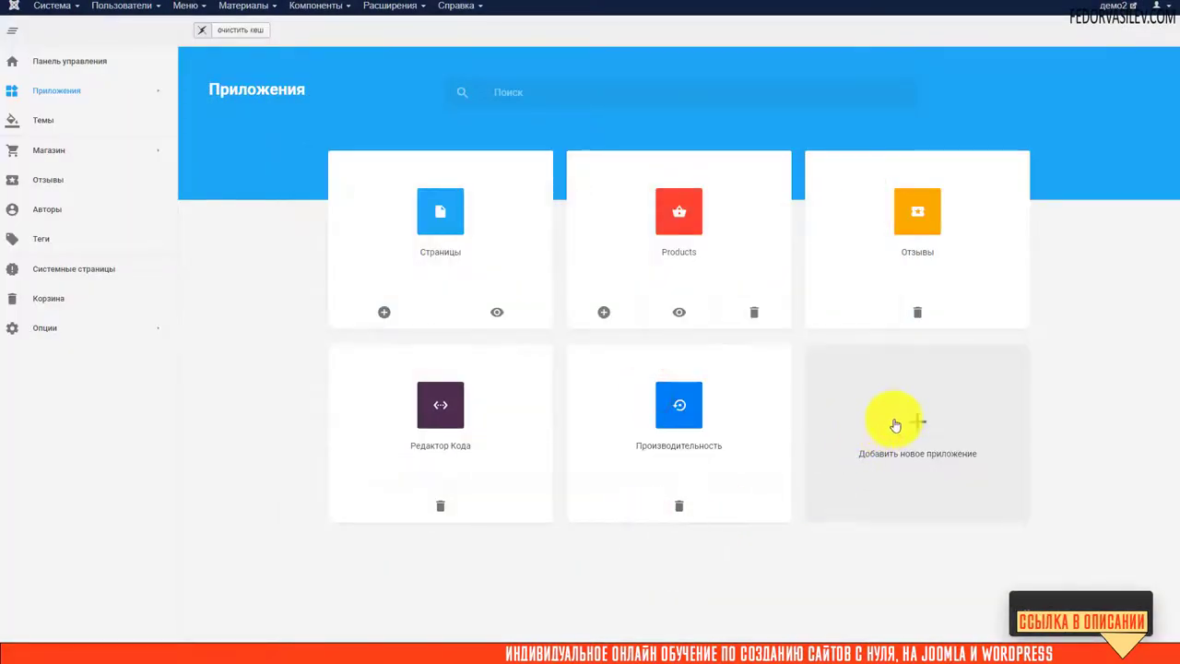
- Add the Канонические URL and XML Карта сайта apps to Gridbox
click(893, 420)
scroll(613, 330, down, 1)
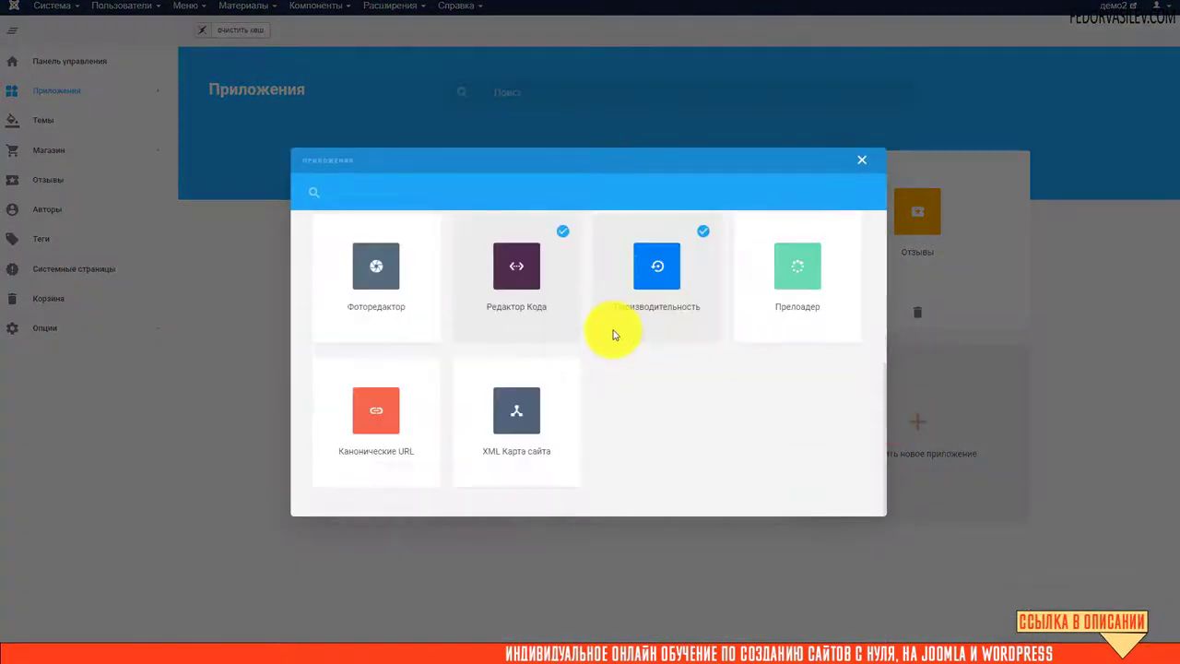
click(378, 413)
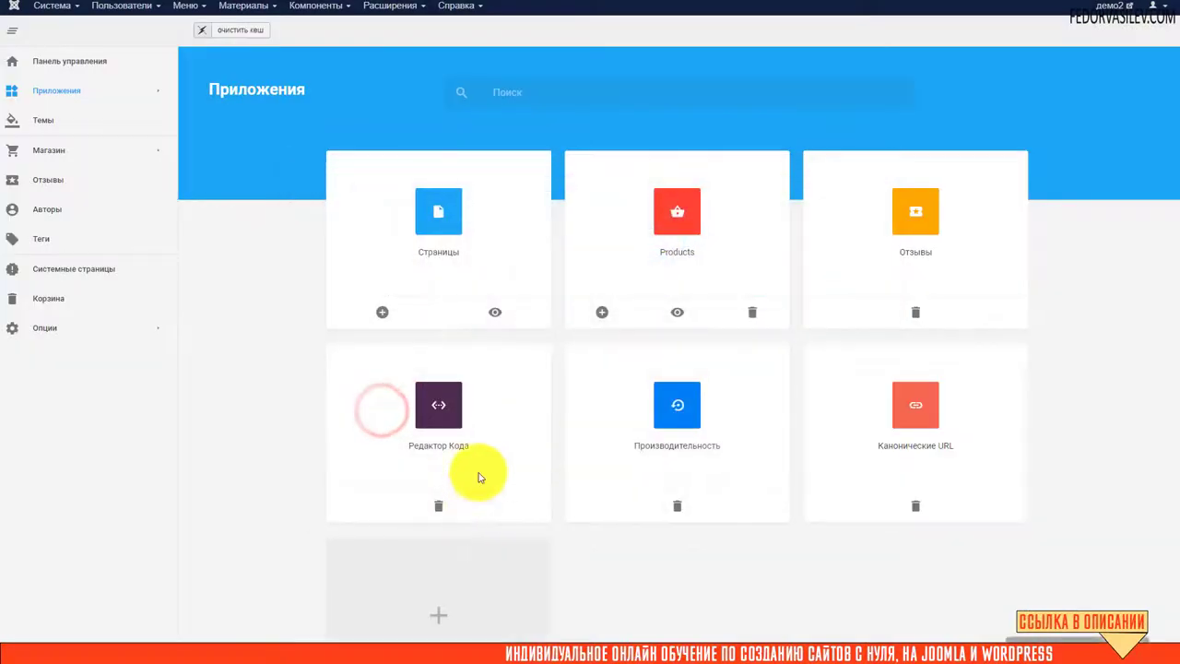
scroll(484, 525, down, 1)
click(439, 548)
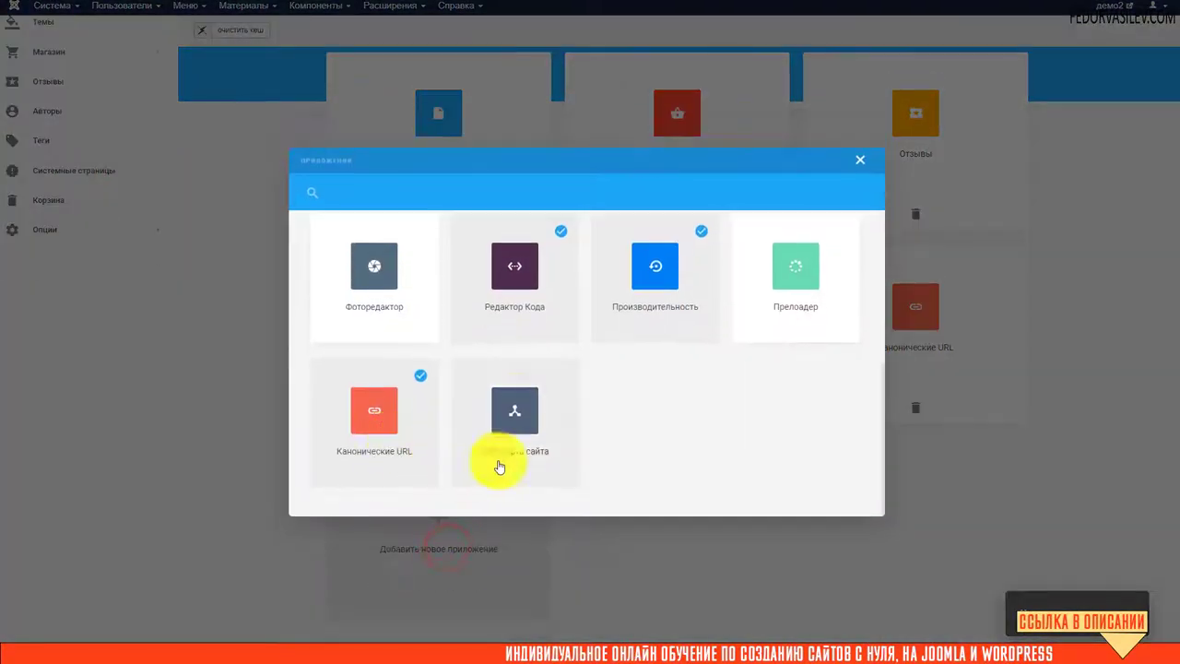
click(517, 419)
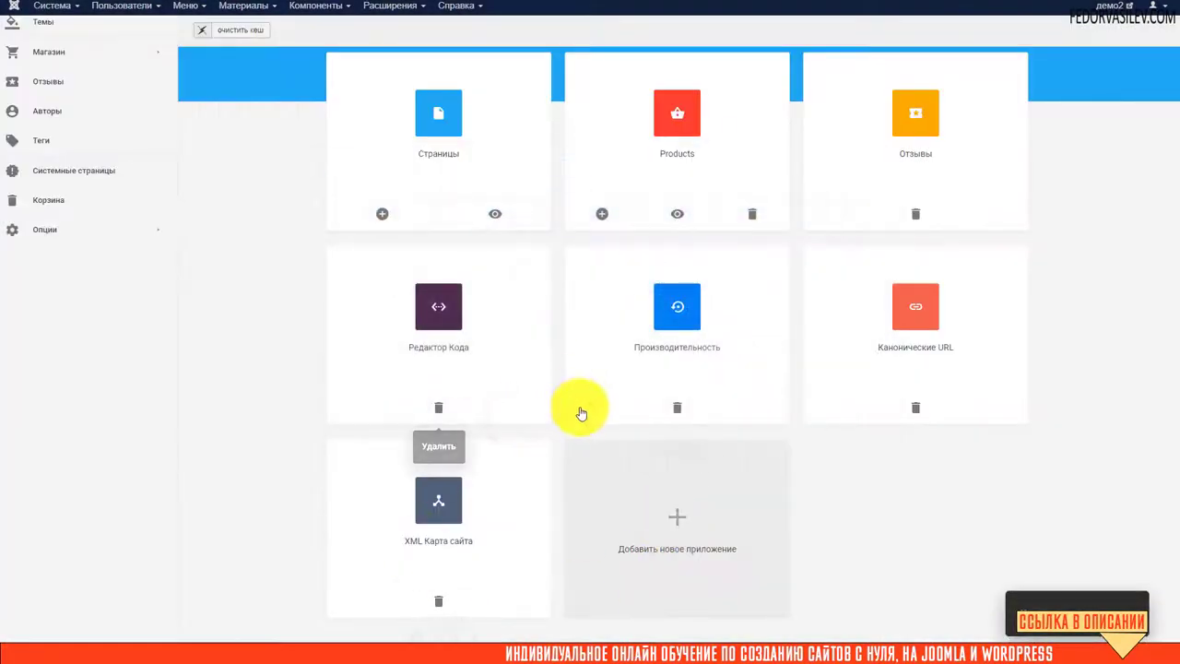
scroll(577, 408, up, 2)
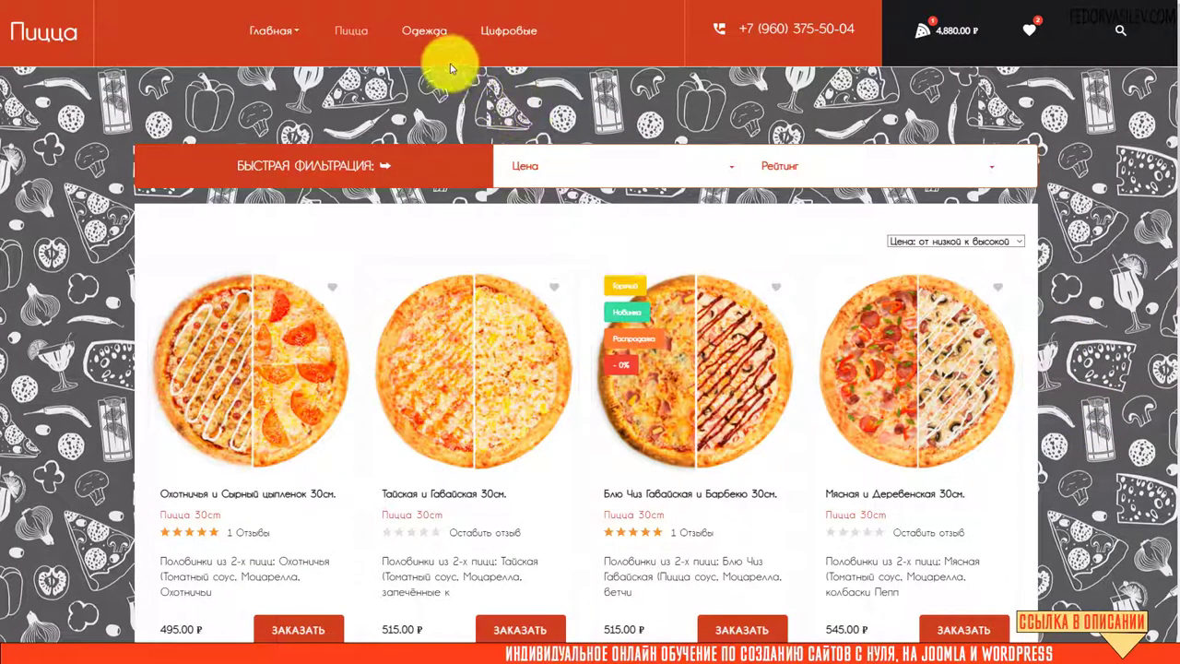
- Look through the product catalogue of the example Пицца store
scroll(439, 85, down, 3)
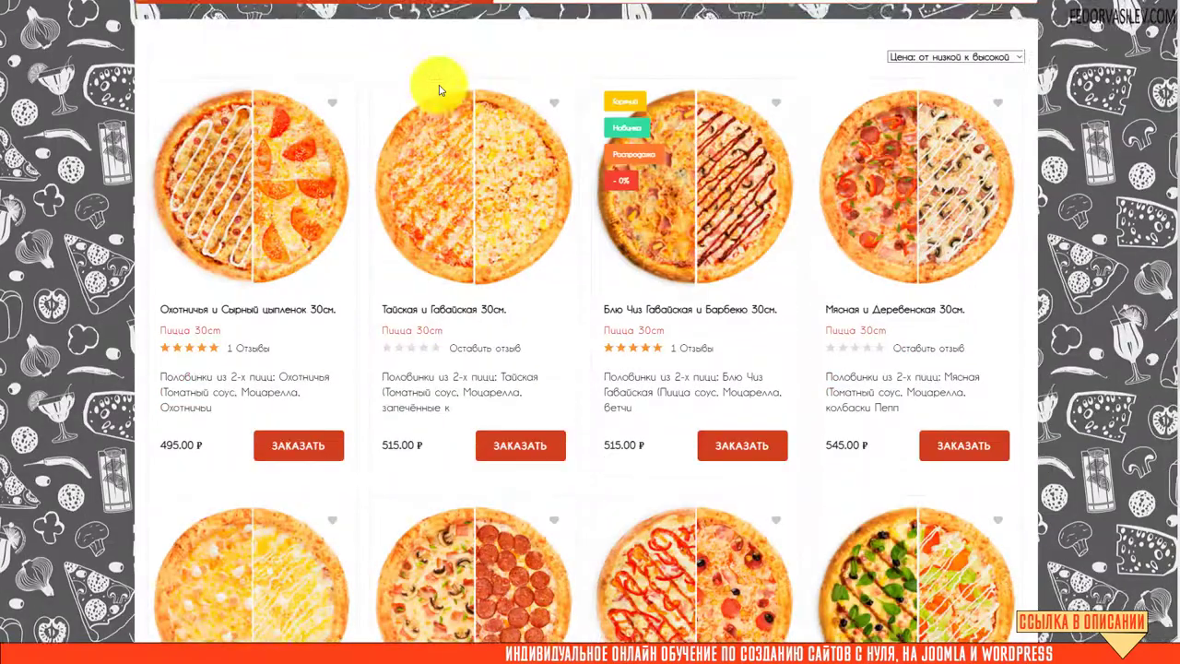